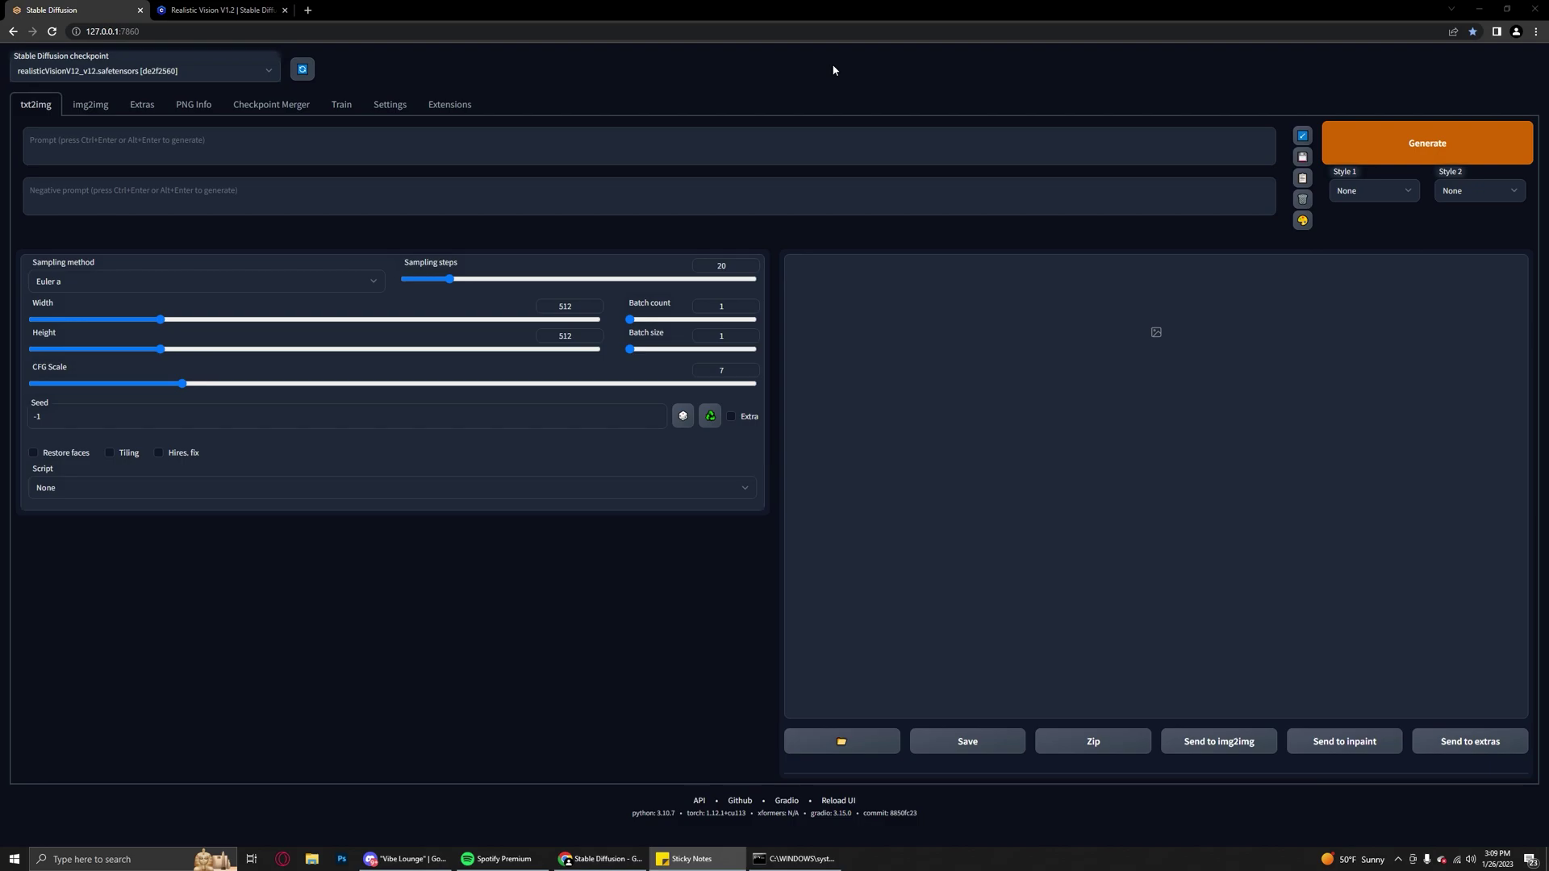
- Paste the long-haired woman portrait prompt, then the long negative prompt copied from Sticky Notes
click(253, 150)
text(RAW, analog style, A stunning portrait of a young, beautiful woman with striking features. She should have long, flowing hair, a captivating gaze, and an alluring expression. The background should be neutral and simple, allowing the woman to be the image's focal point. Please pay close attention to the details, such as the highlights and shadows on her face and hair, to create a lifelike and realistic image. Experiment with different lighting techniques to enhance the mood and atmosphere of the portrait. The final product should be a masterpiece that captures the essence and beauty of the woman, ((highly detailed skin, skin details)), sharp focus, volumetric fog, 8k UHD, DSLR, high quality, film grain, Fujifilm XT3)
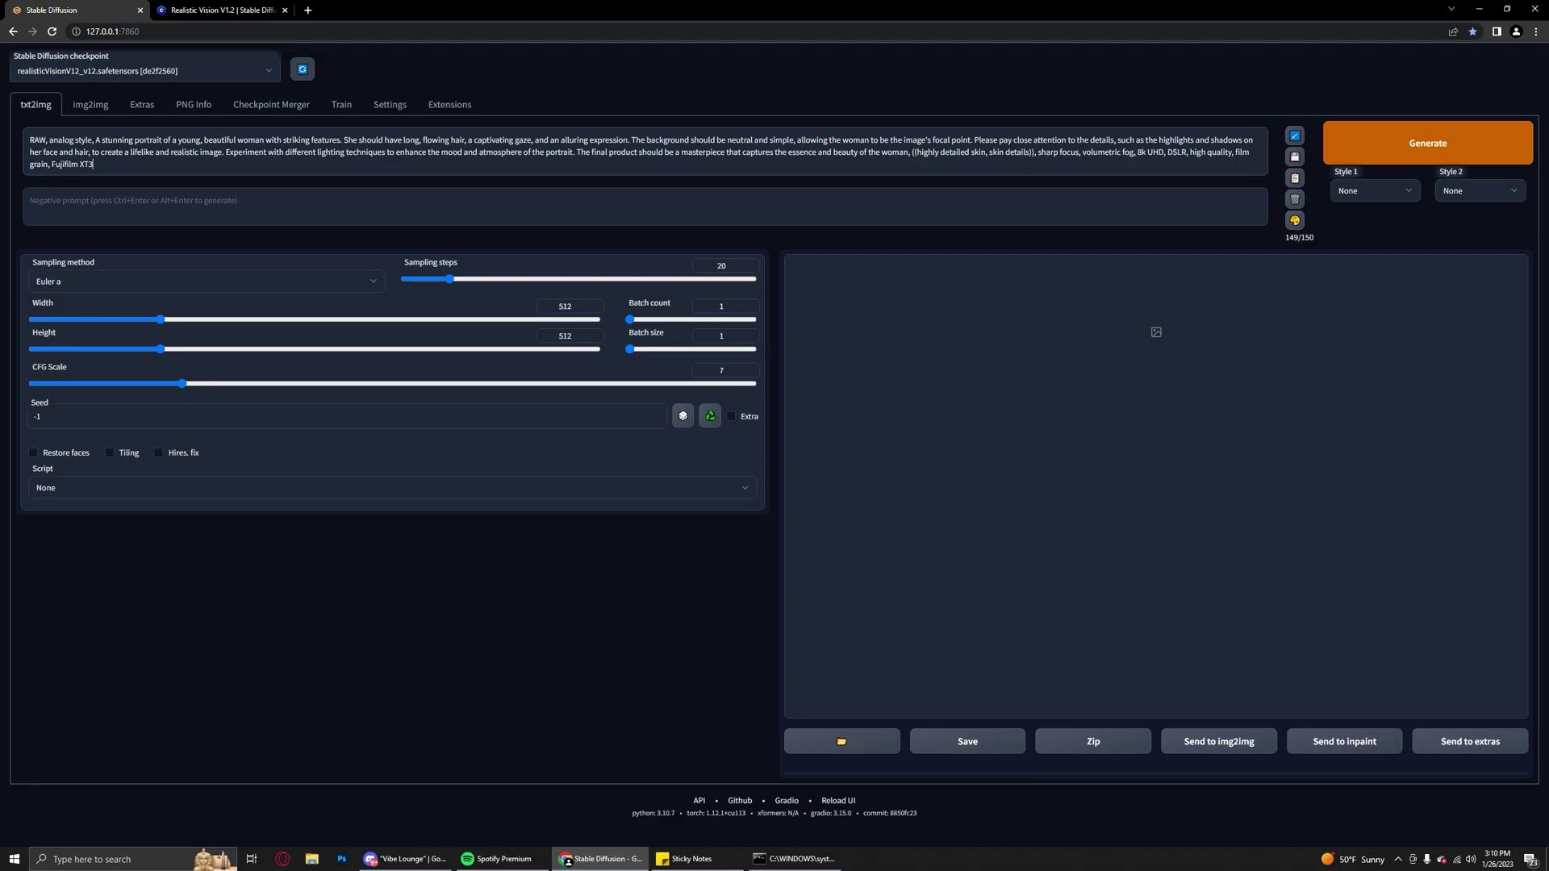
key(alt+Tab)
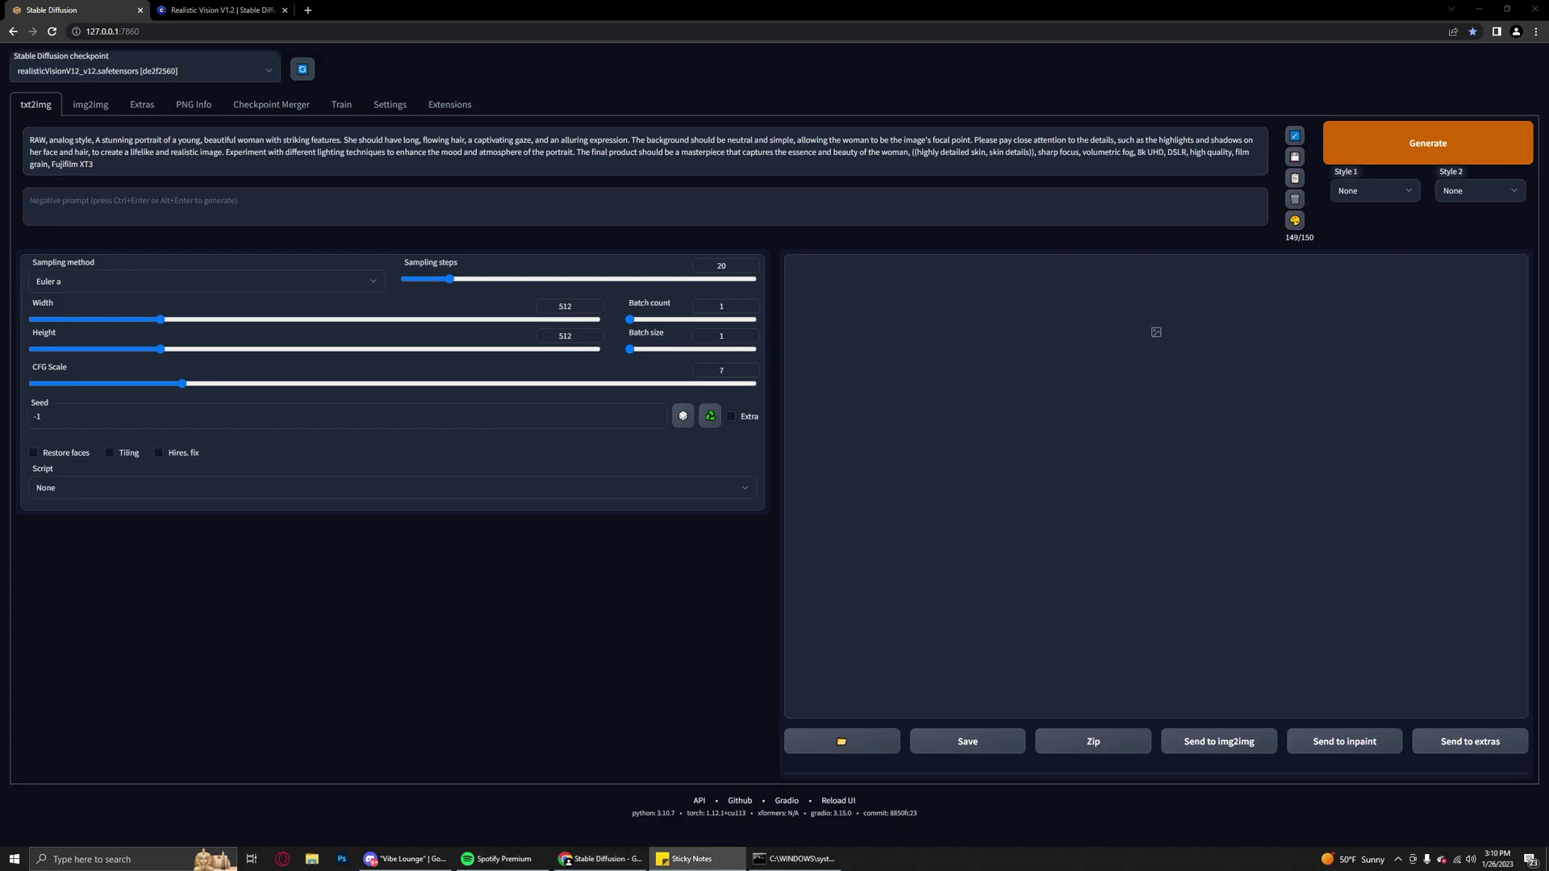
click(102, 194)
text(((((big hands, un-detailed skin, semi-realistic, cgi, 3d, render, sketch, cartoon, drawing, anime)))), (((ugly mouth, ugly eyes, missing teeth, crooked teeth, close up, cropped, out of frame))), worst quality, low quality, jpeg artifacts, ugly, duplicate, morbid, mutilated, extra fingers, mutated hands, poorly drawn hands, poorly drawn face, mutation, deformed, blurry, dehydrated, bad anatomy, bad proportions, extra limbs, cloned face, disfigured, gross proportions, malformed limbs, missing arms, missing legs, extra arms, extra legs, fused fingers, too many fingers, long neck)
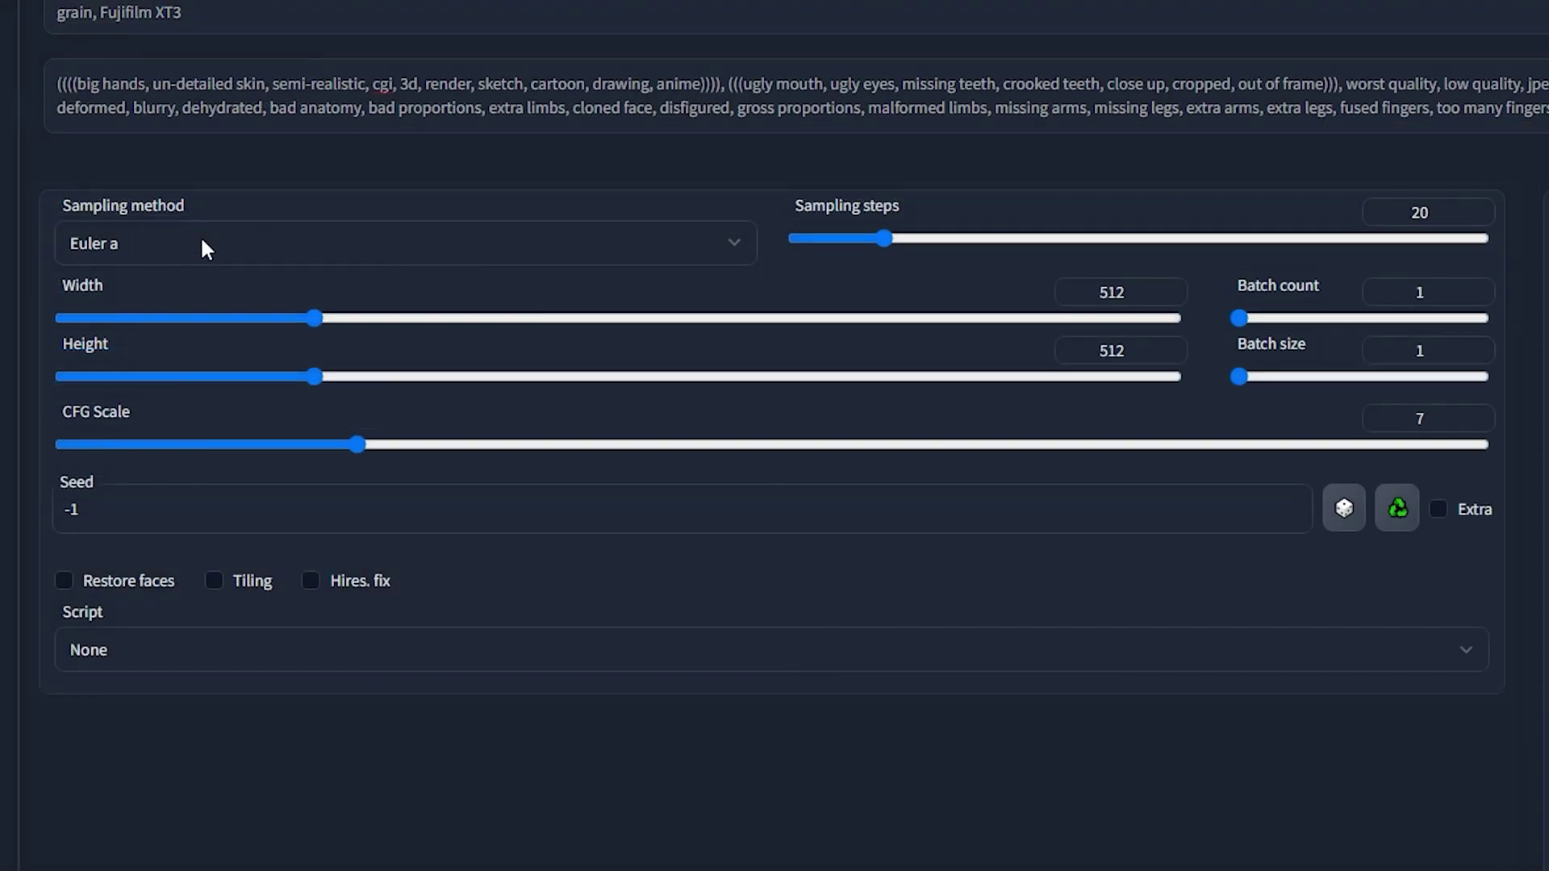
- Choose the DPM++ SDE Karras sampler, raise sampling steps to about 30, and set batch count 2
click(102, 279)
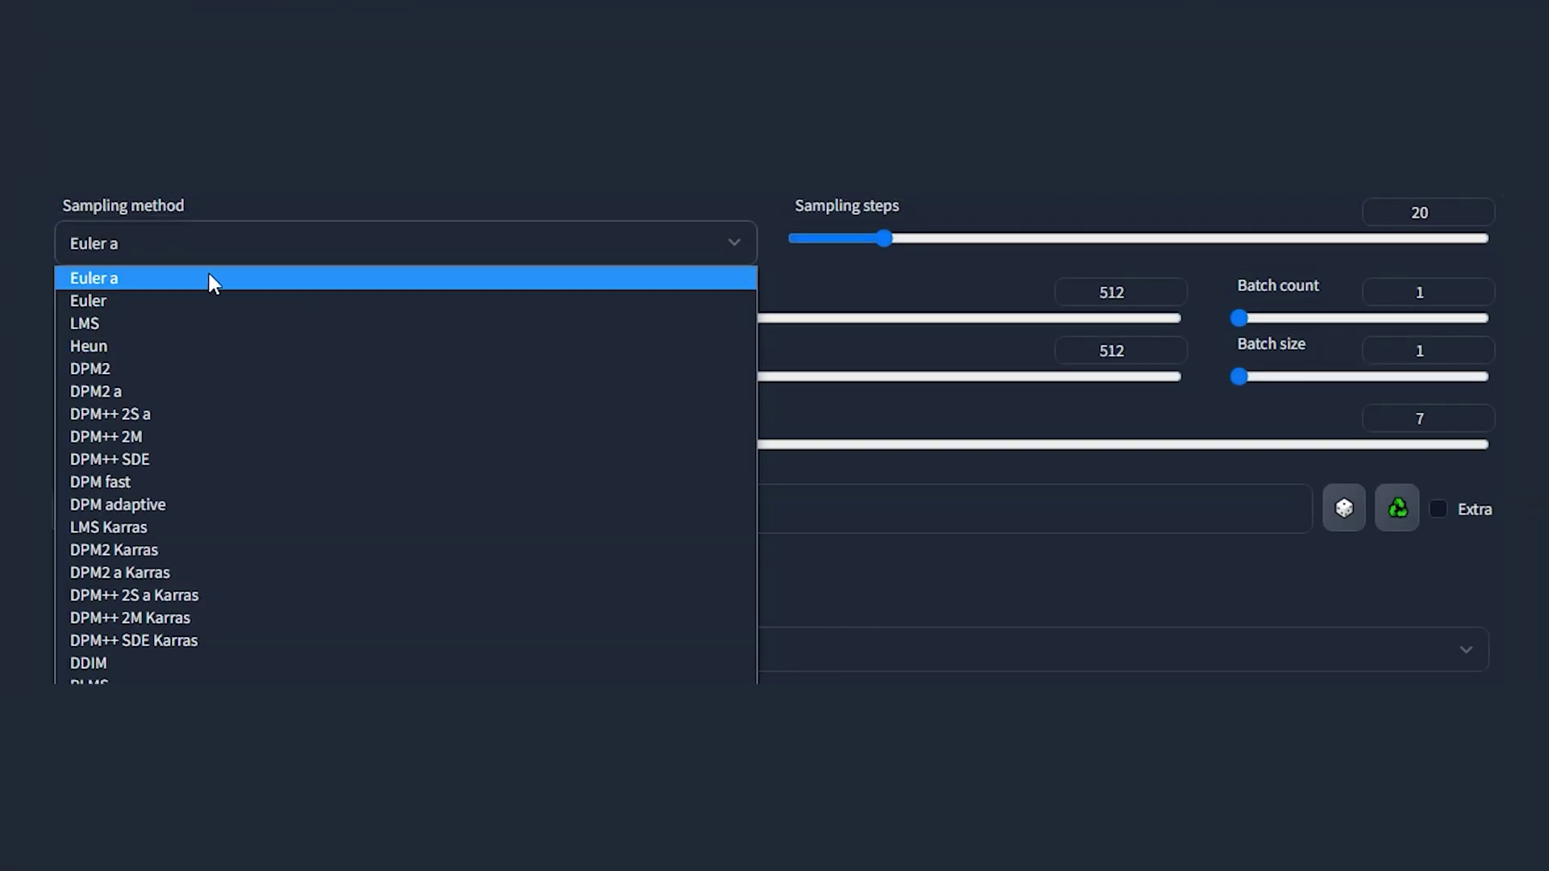
click(183, 641)
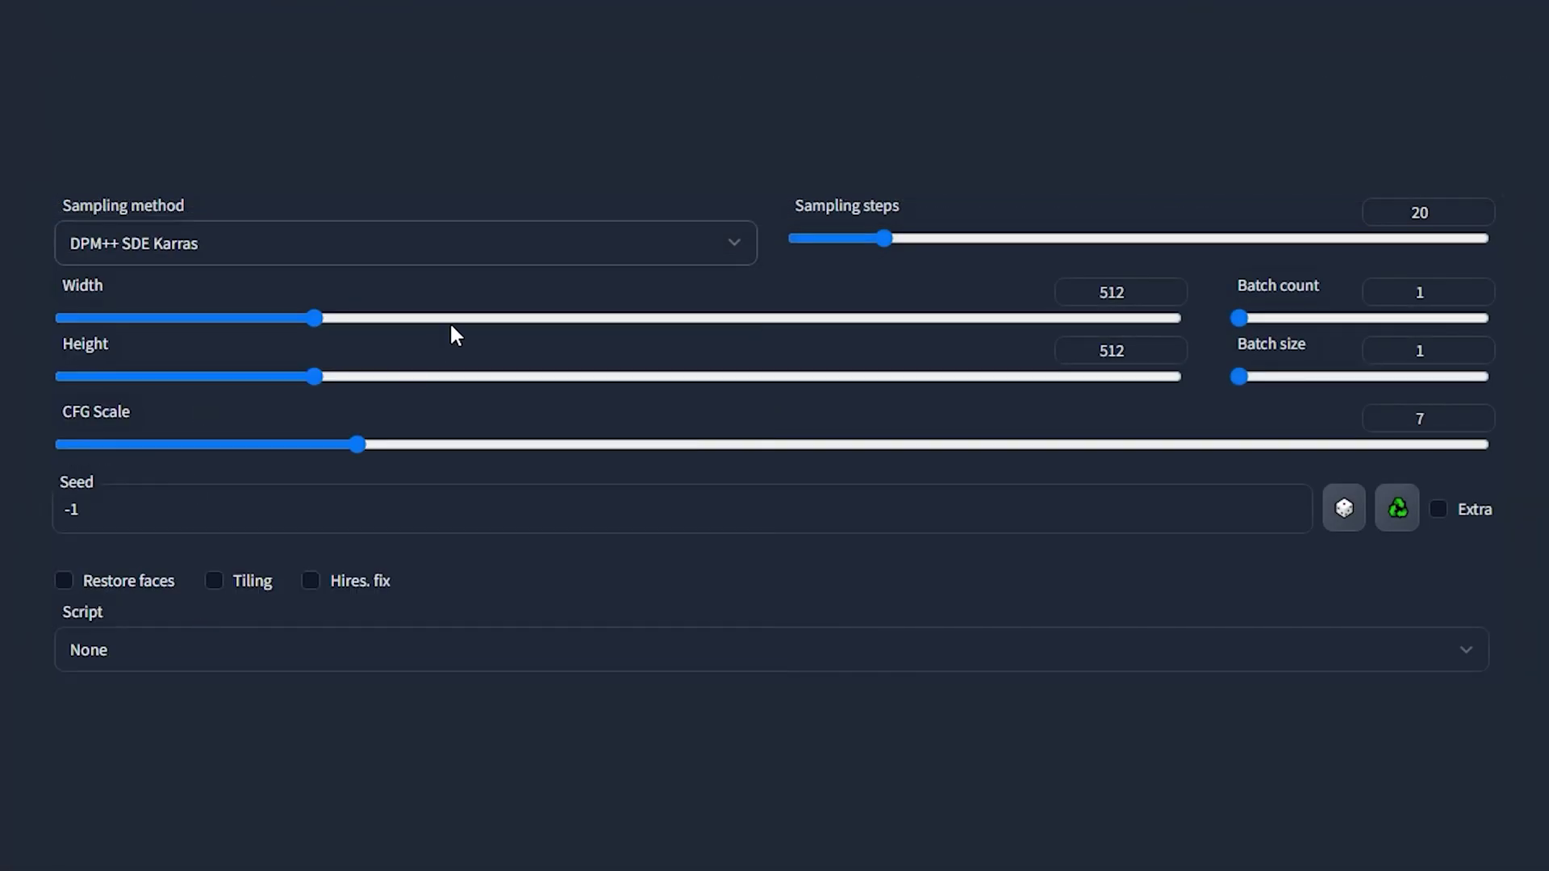
drag(884, 239, 926, 240)
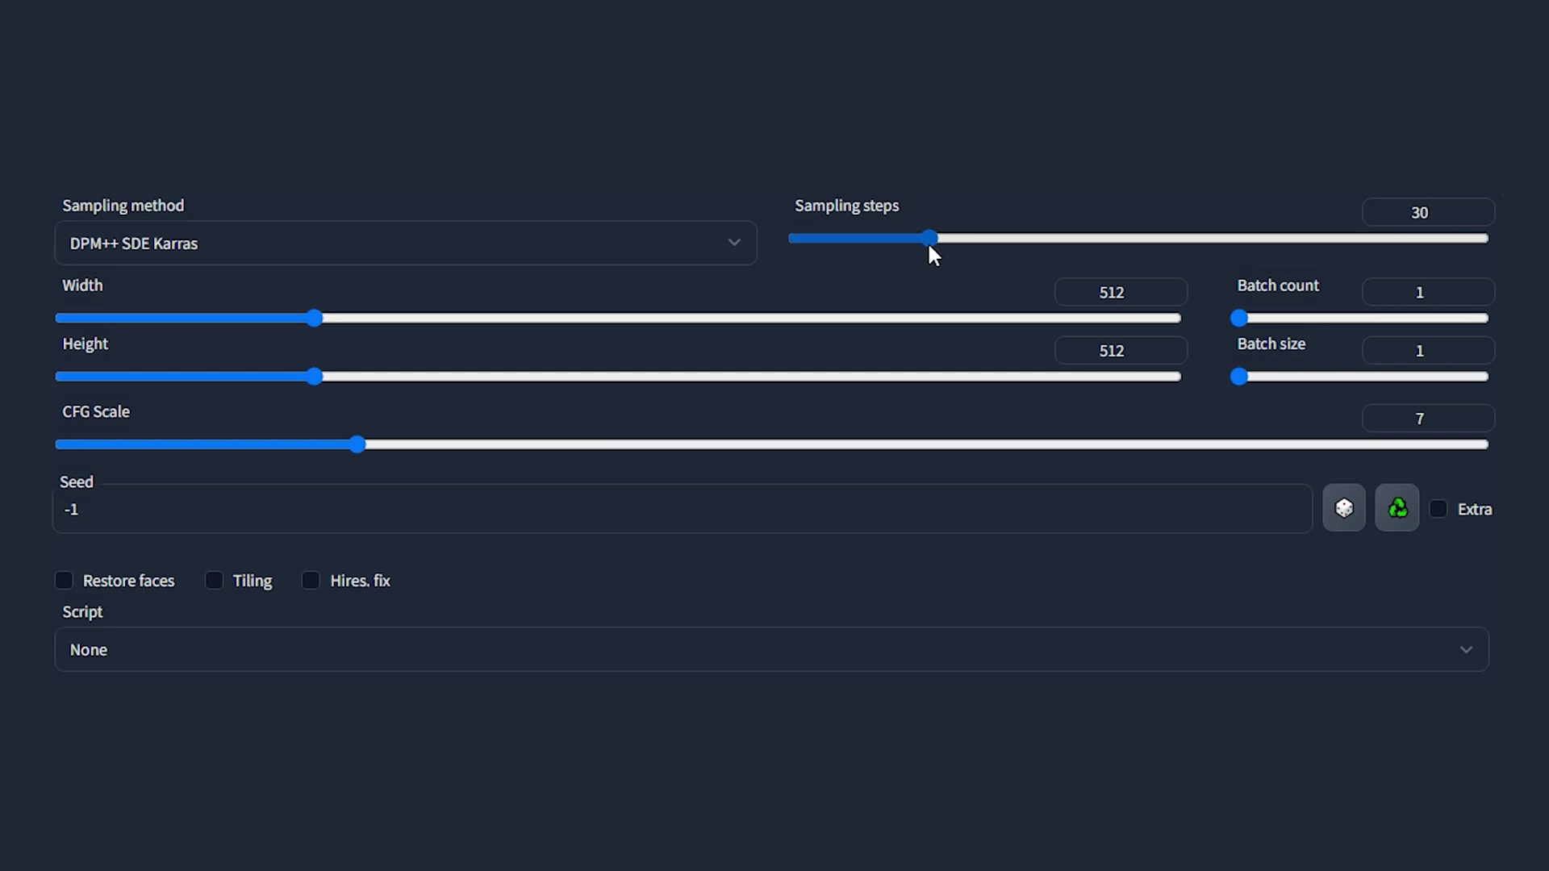
click(1473, 287)
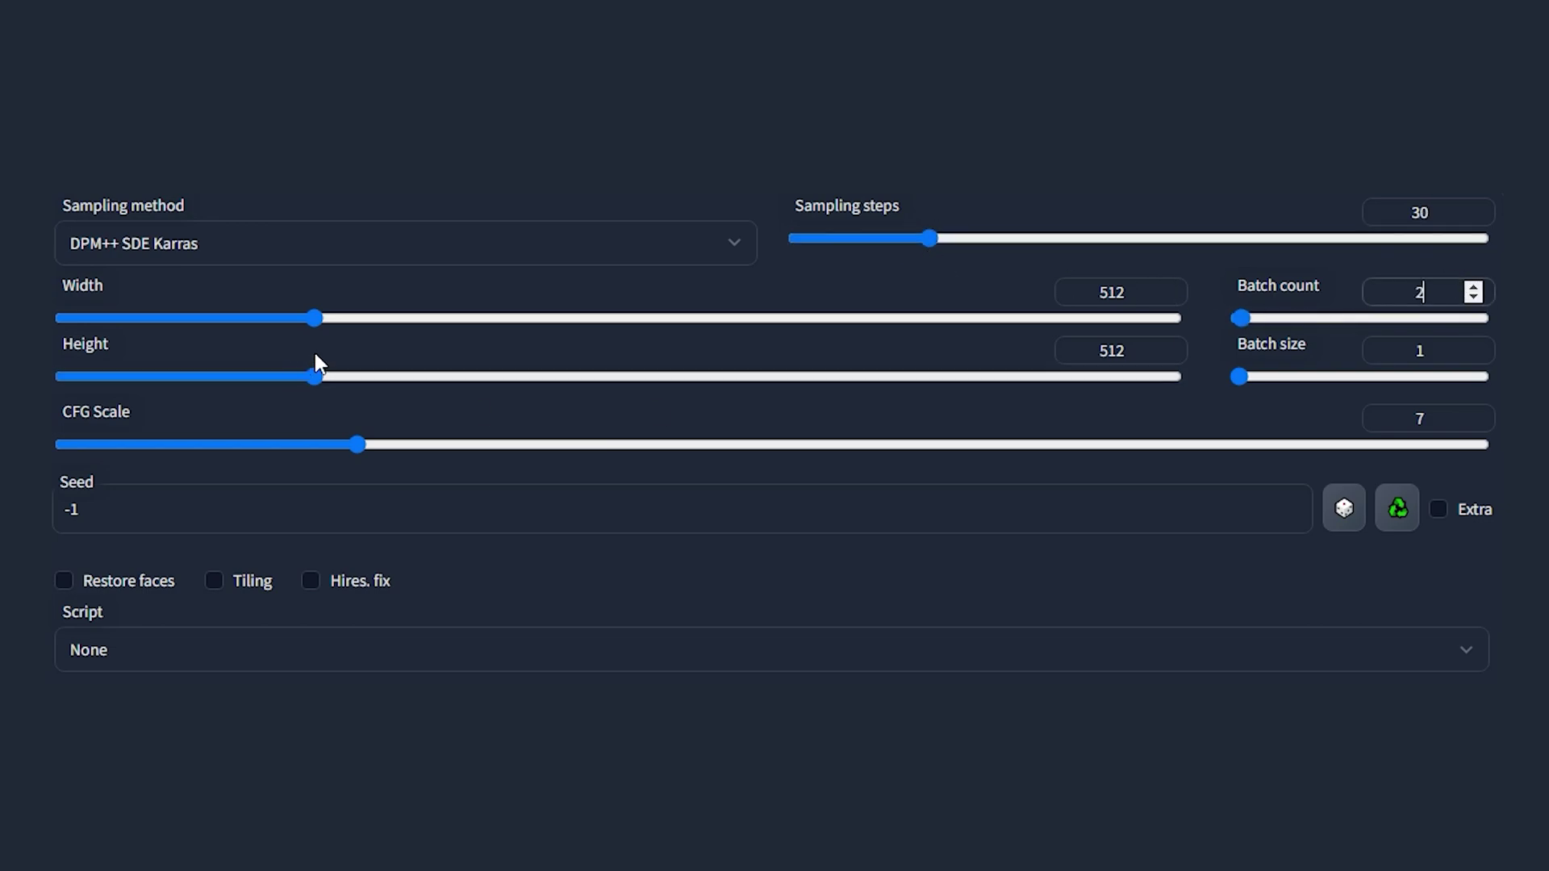
- Set width and height to 768 and enable Restore faces
double_click(1056, 295)
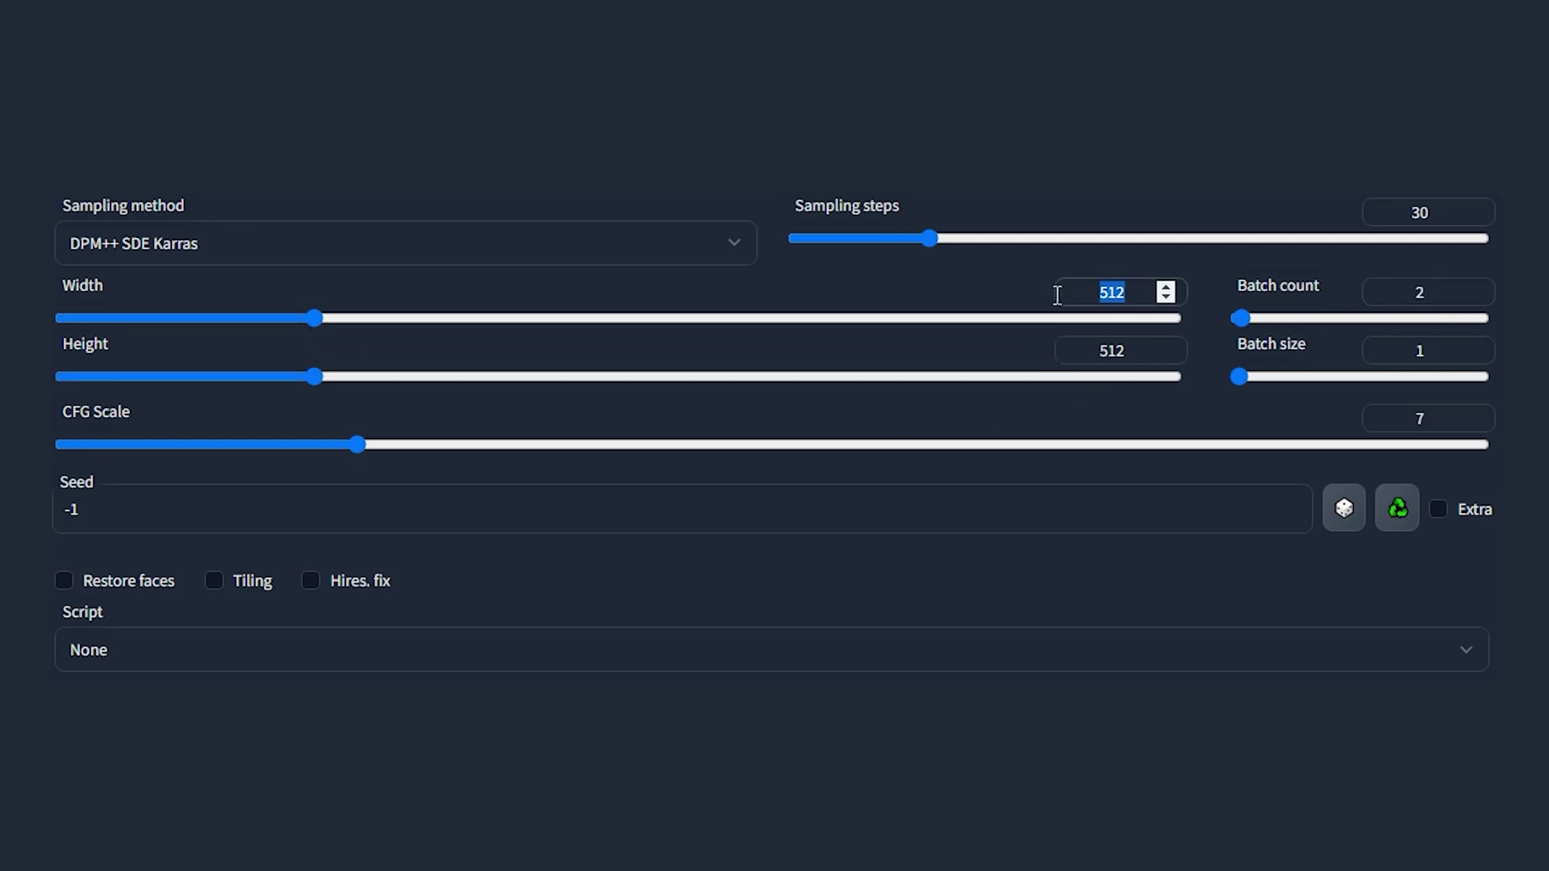
text(768)
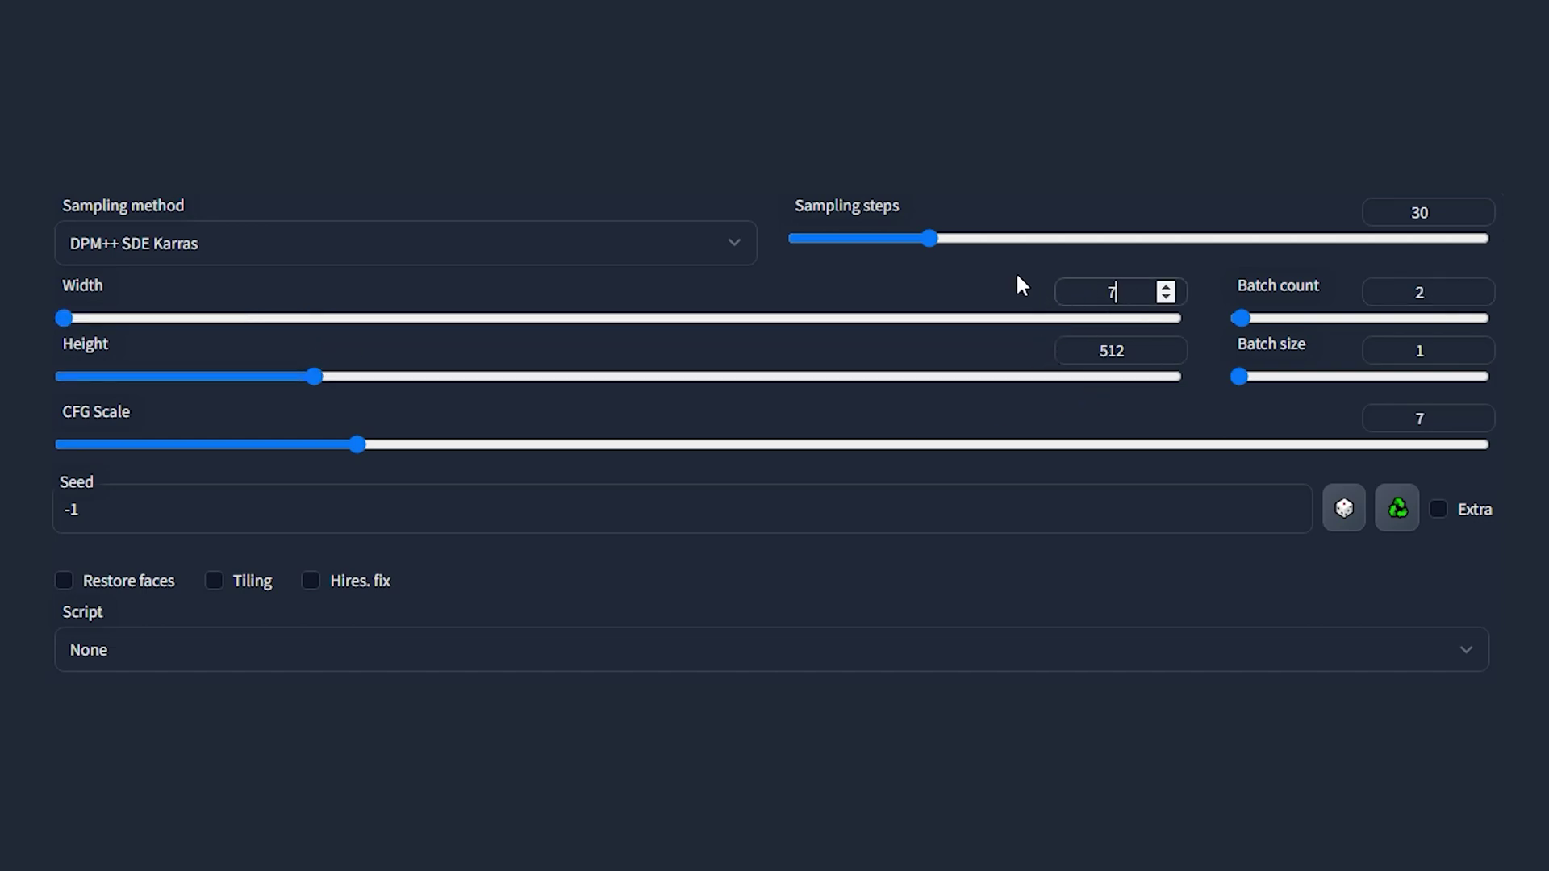
double_click(1086, 353)
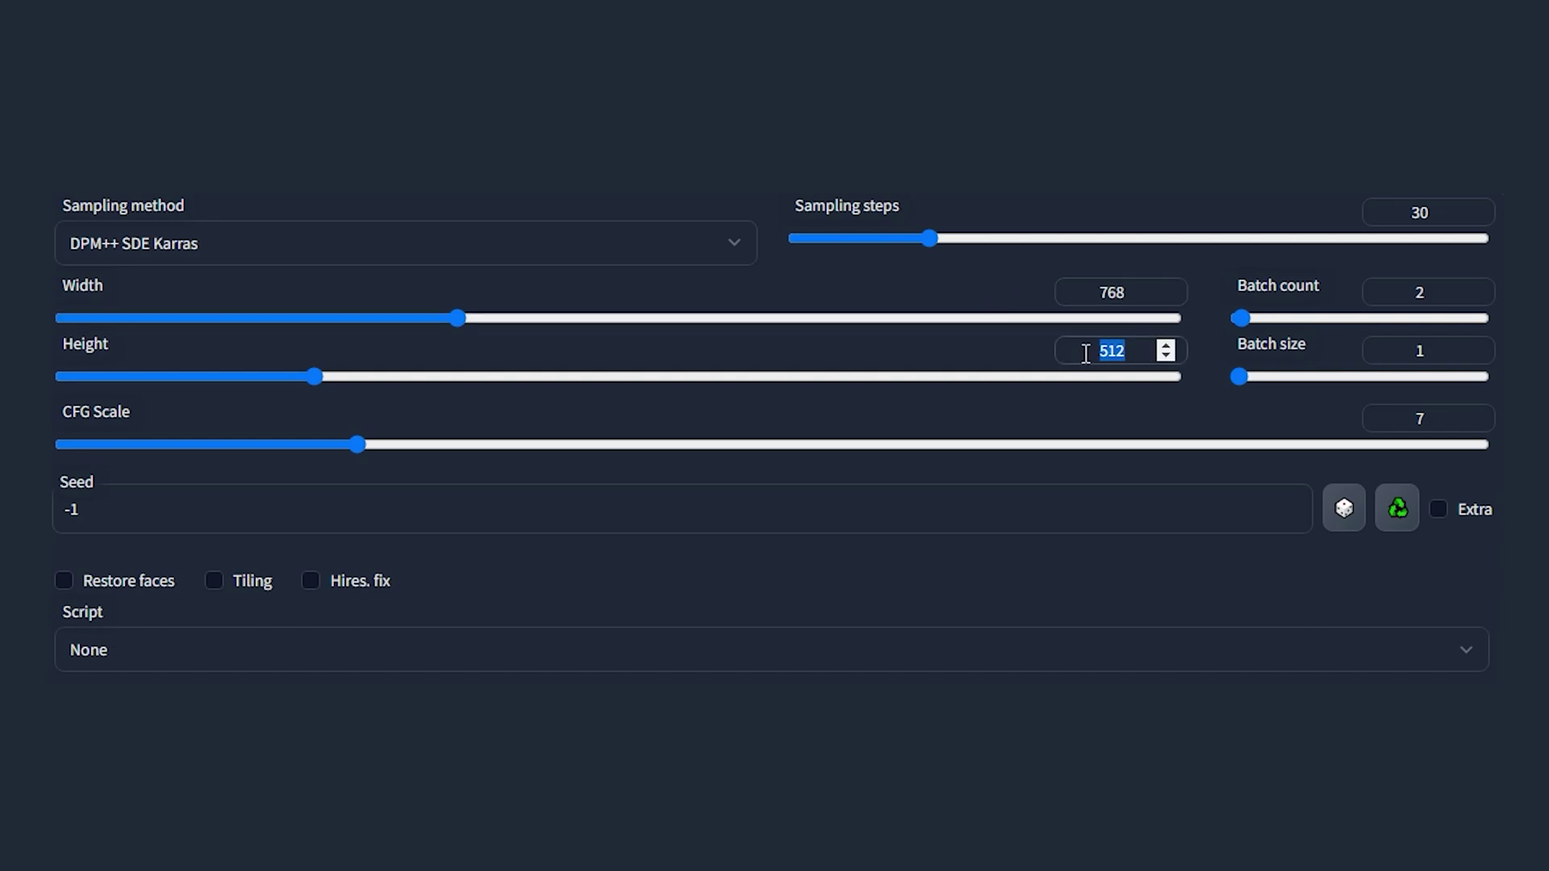
text(768)
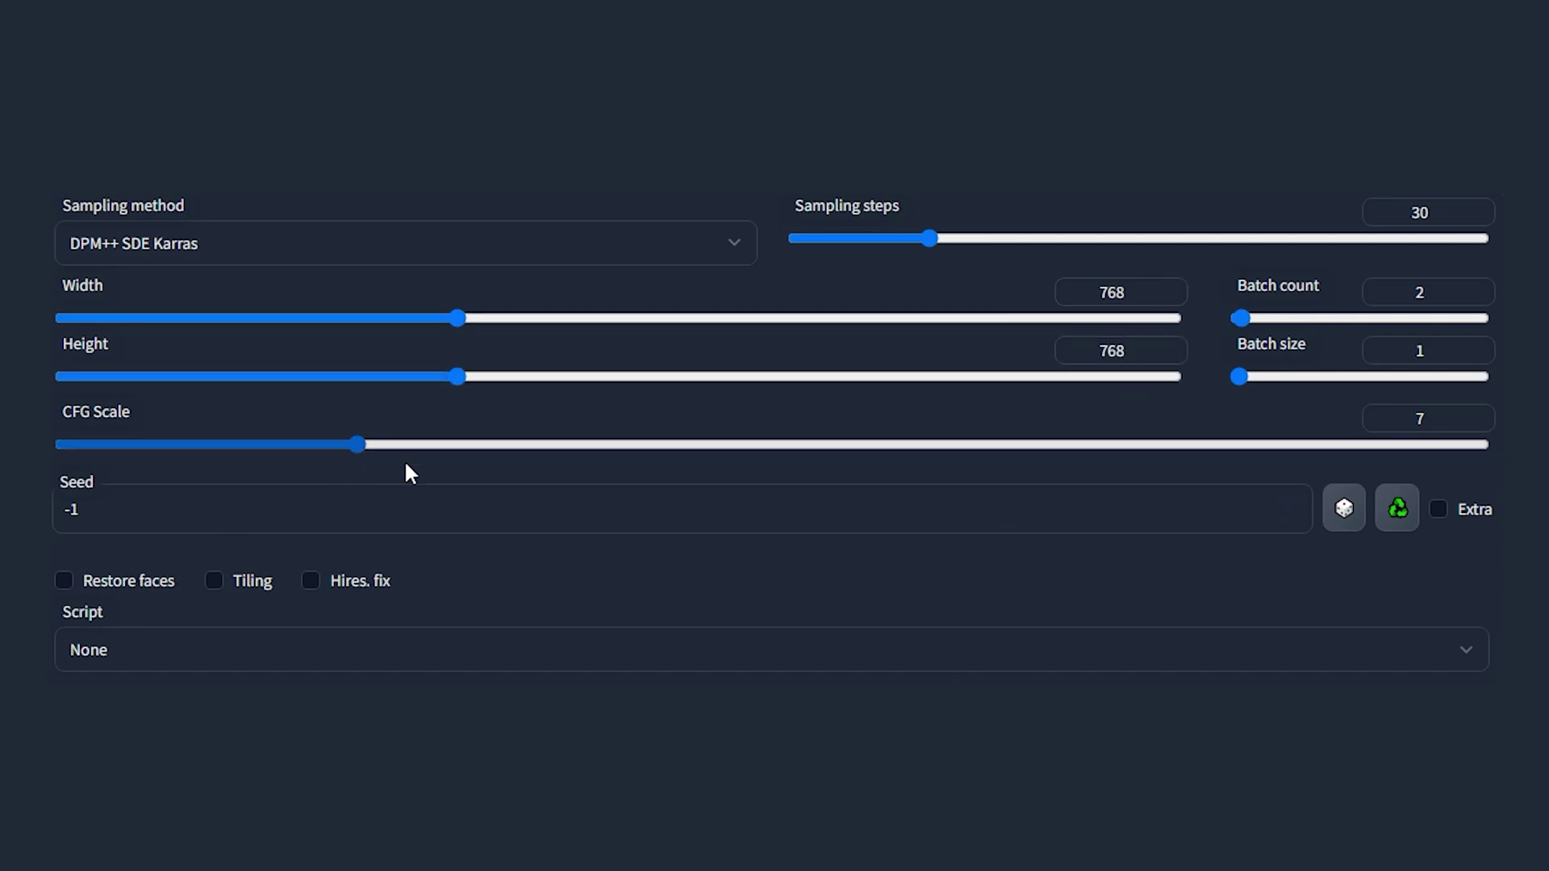
click(63, 580)
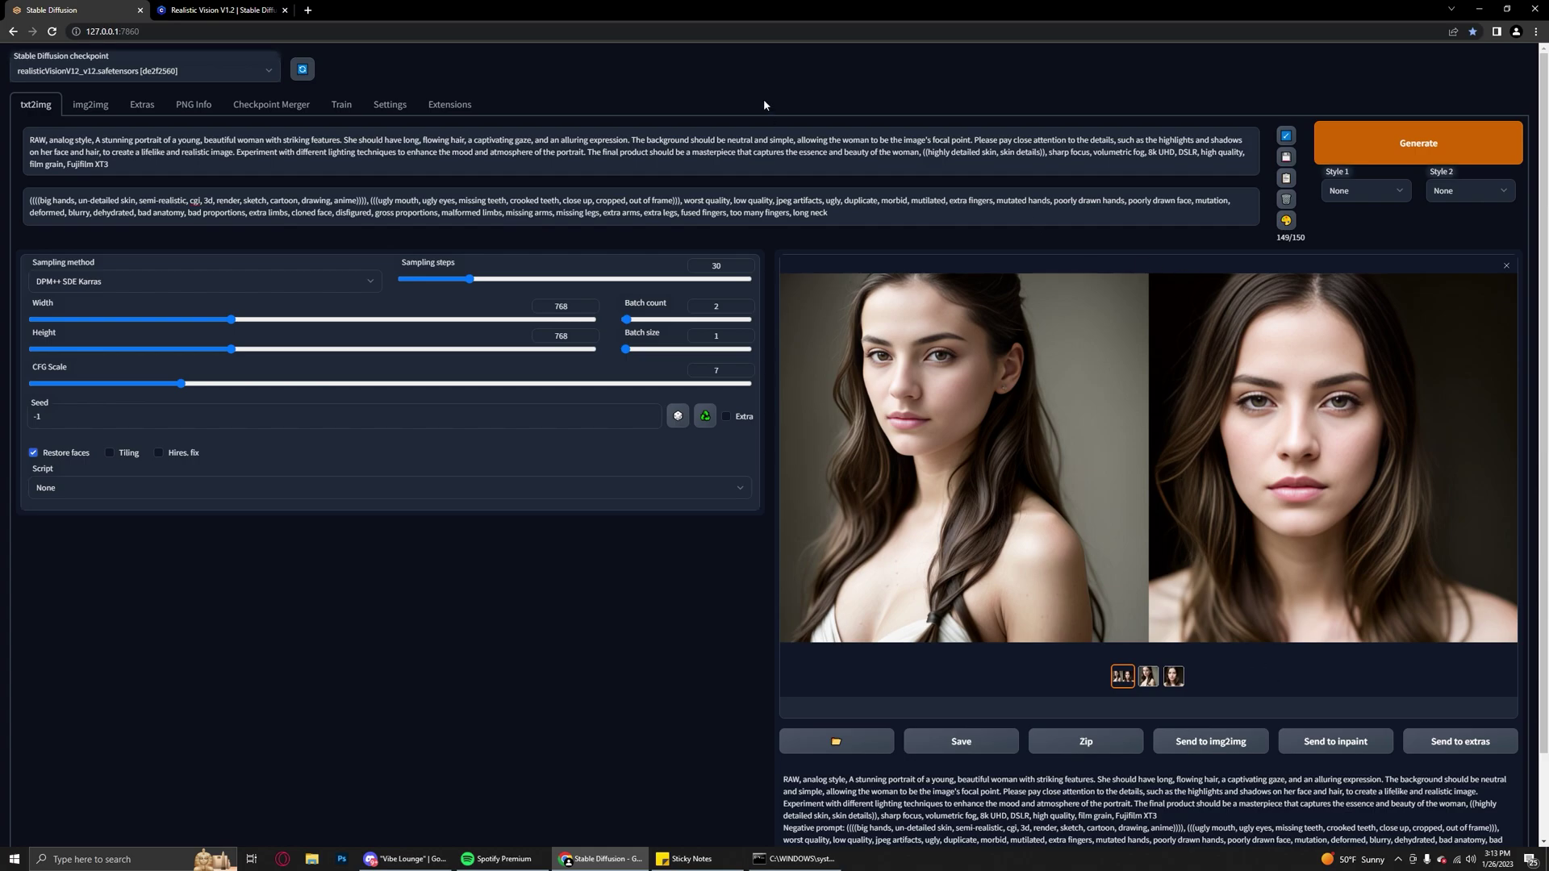
click(183, 12)
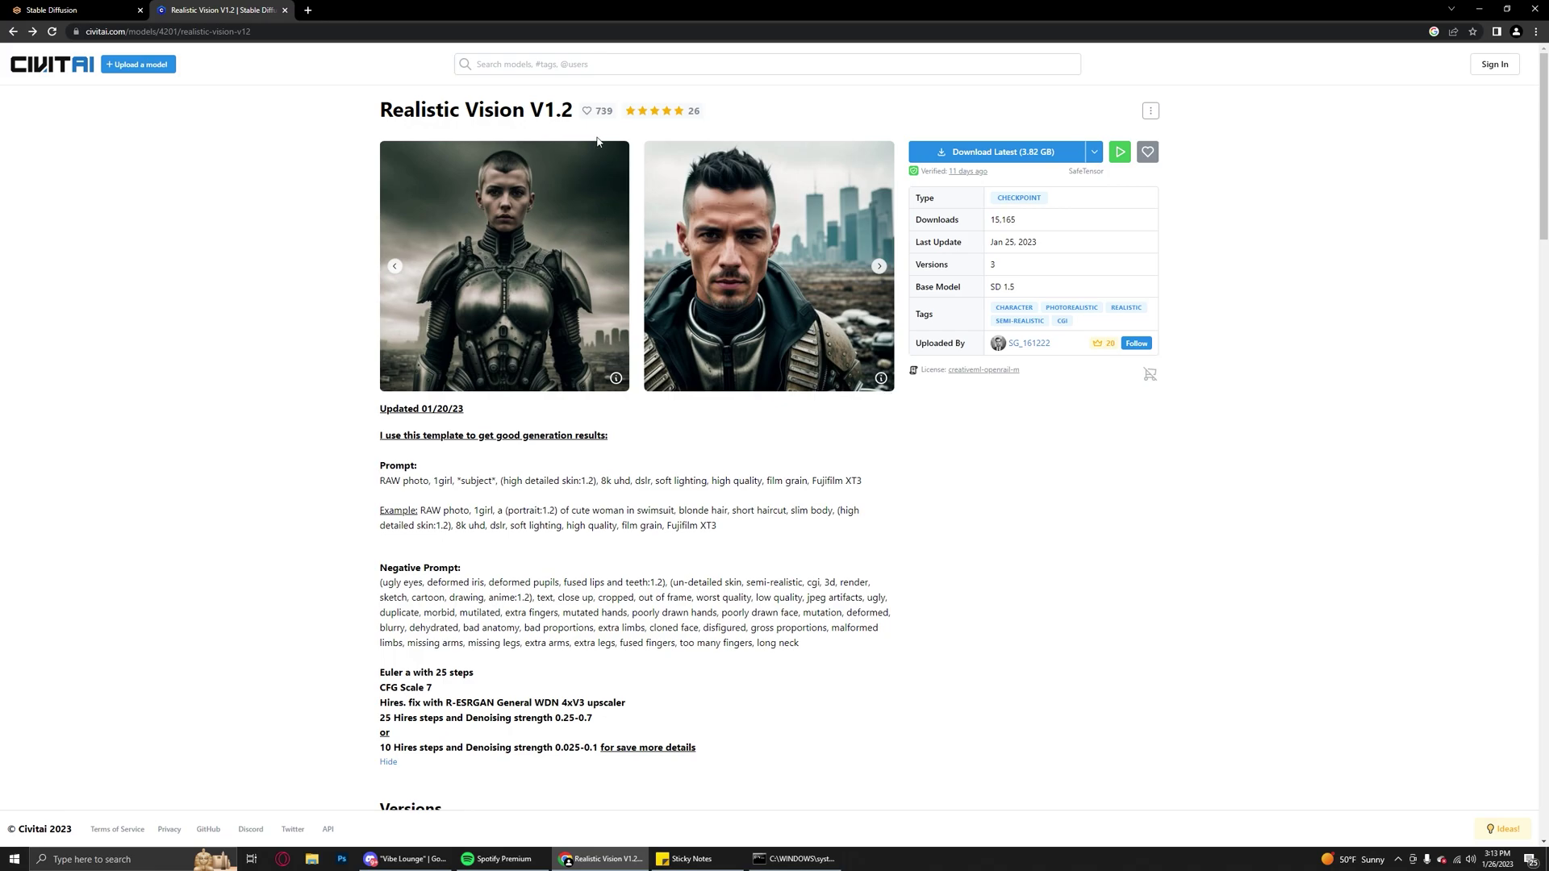
scroll(598, 152, down, 1)
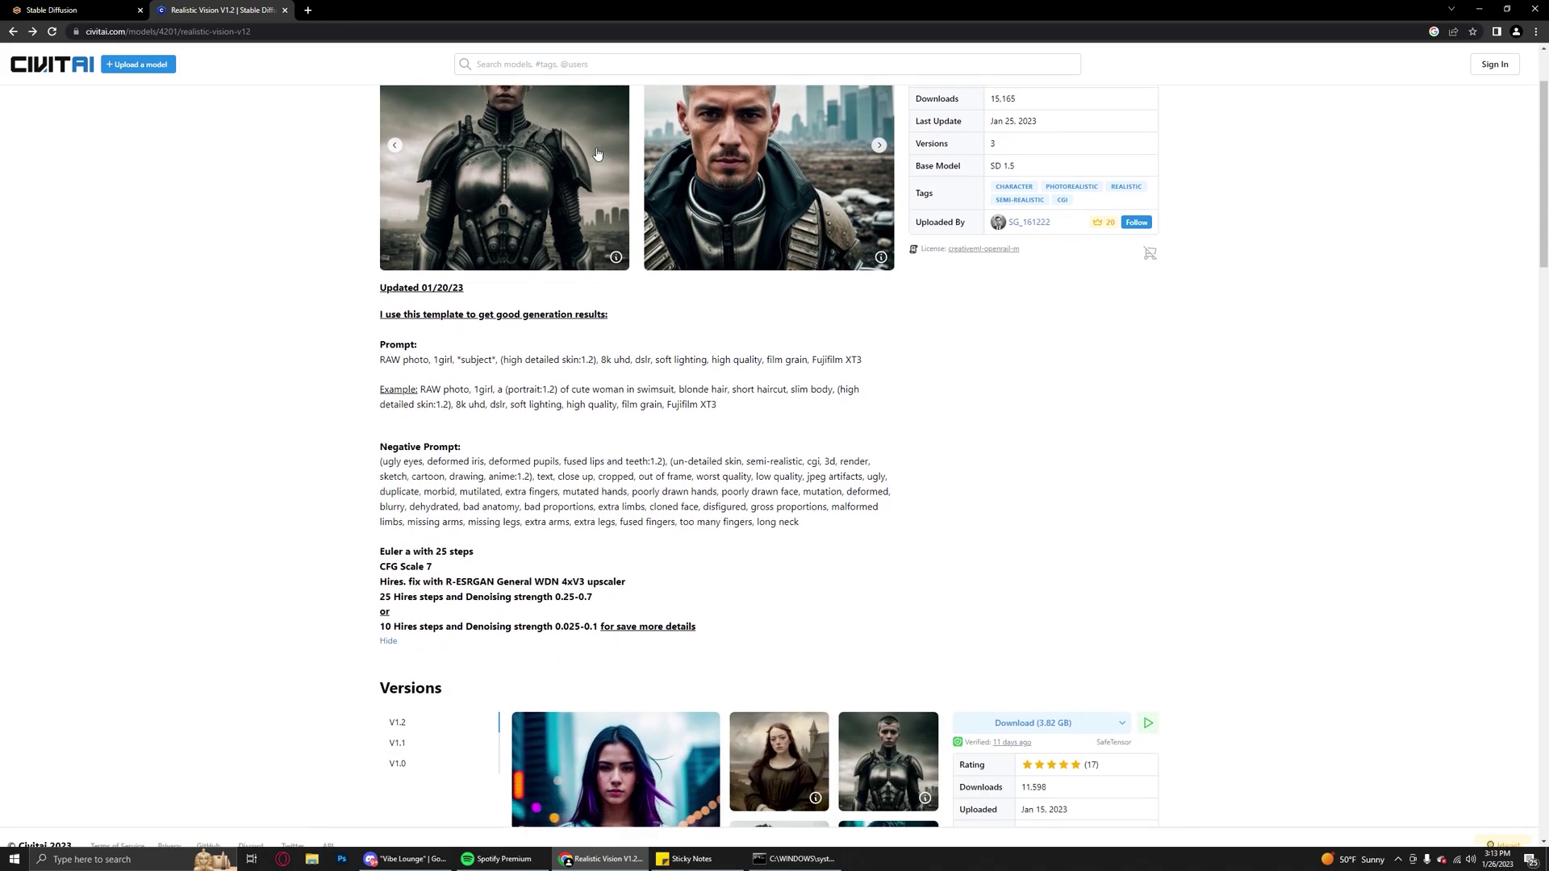
scroll(816, 216, up, 1)
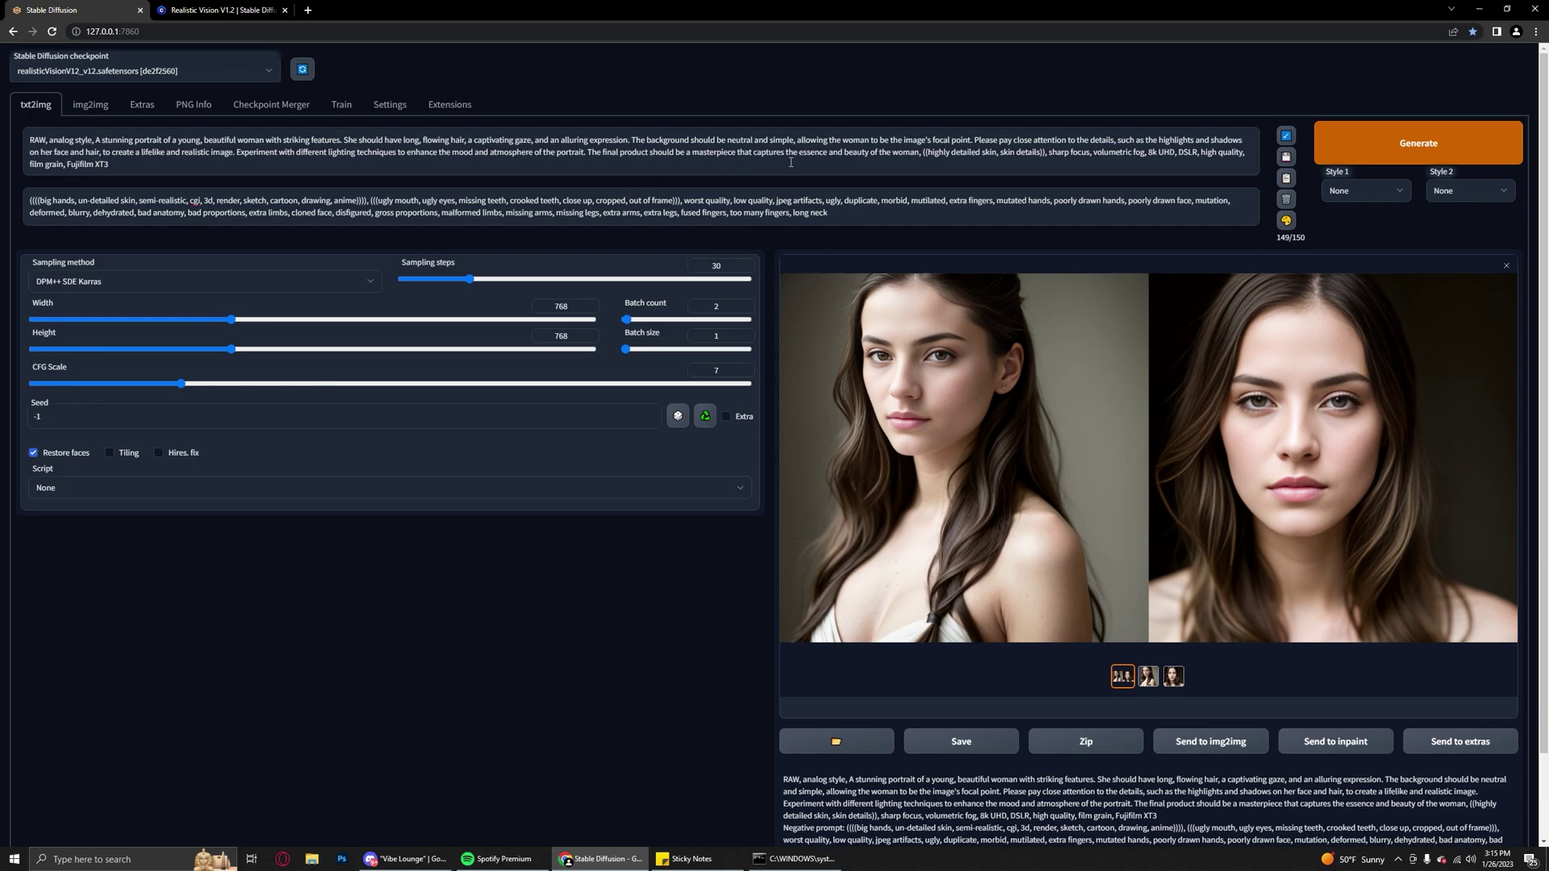
- Replace the woman description with a brown-haired, short-bearded, scarred man on a dark, evil background
drag(178, 139, 919, 140)
text(brown-haired man with striking features. He should have a short beard, scars on his face)
key(BackSpace)
text(and a gruff)
text(dark and evil)
double_click(1002, 139)
text(his)
- Change 'beauty of the woman' to 'bravery of this man' and generate the portraits
drag(651, 152, 579, 152)
text(bravery of this man)
click(887, 202)
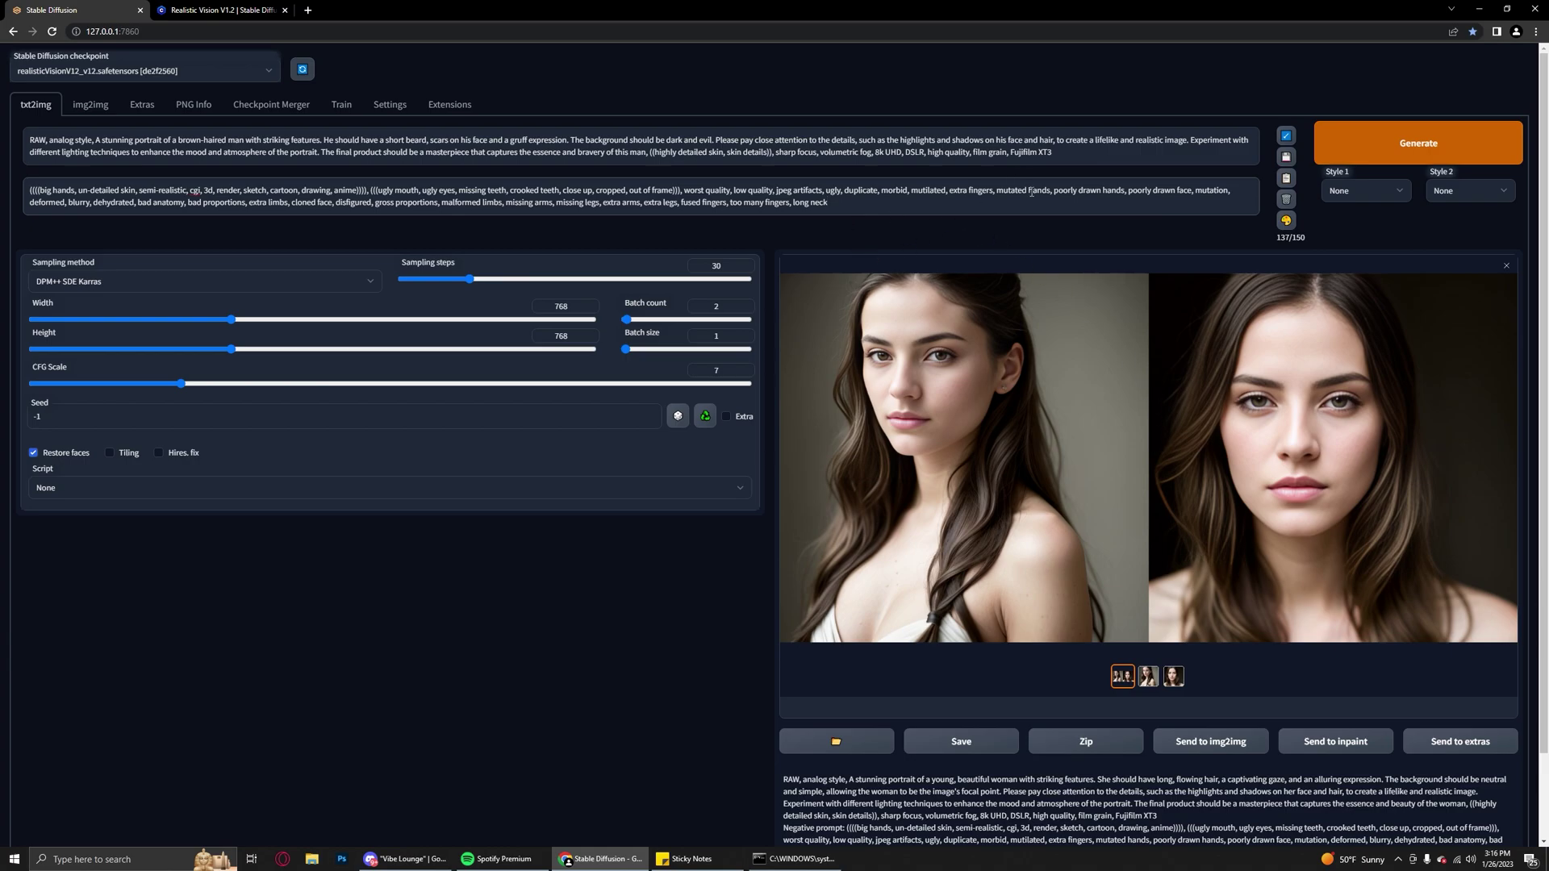
click(1379, 143)
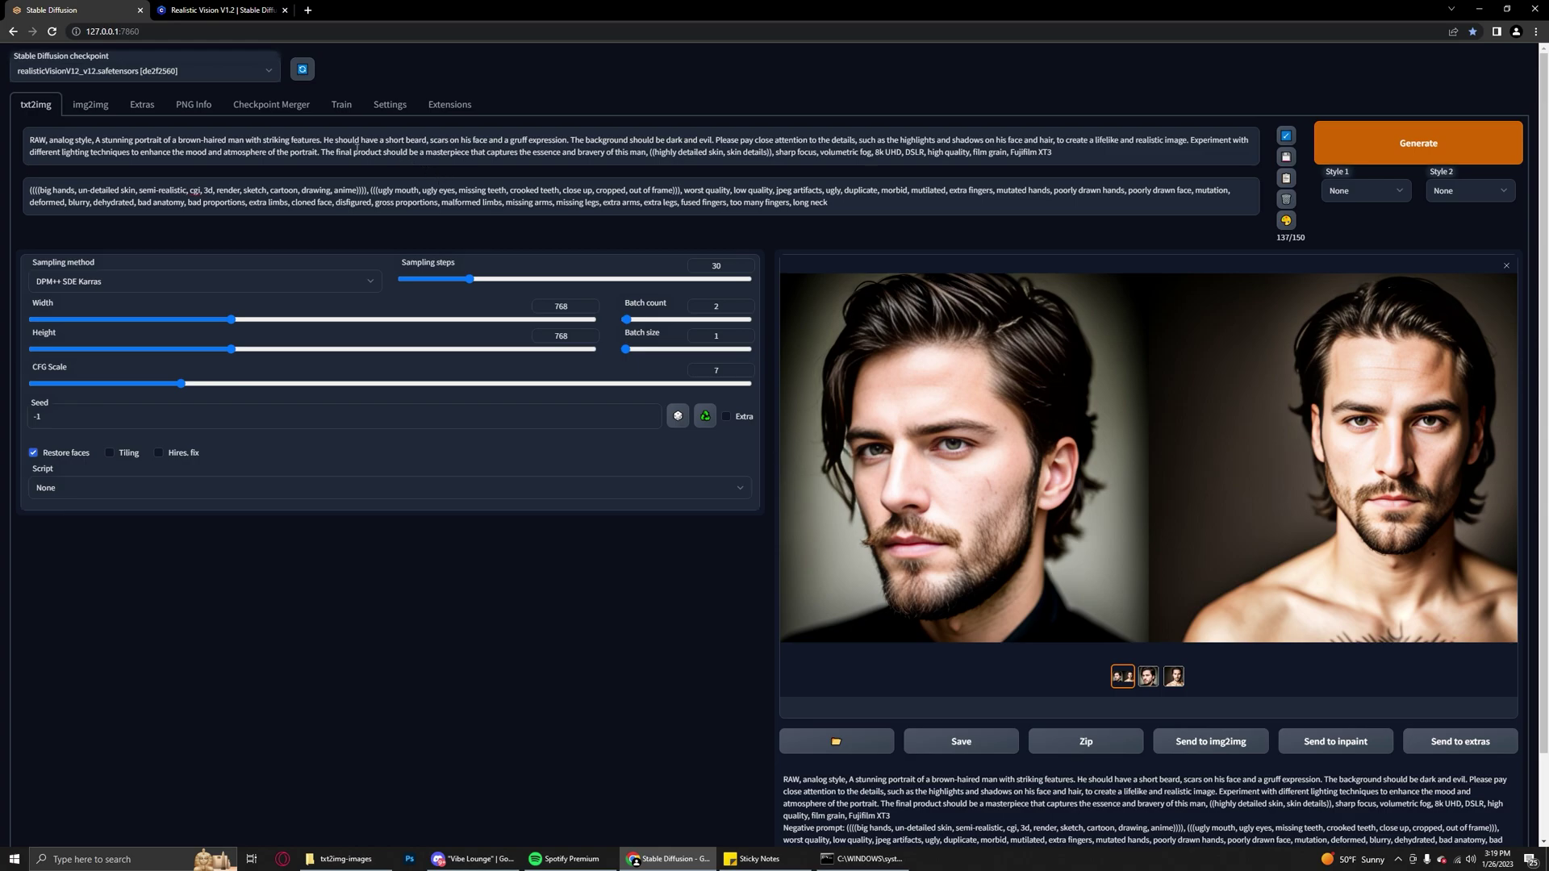
- Change 'man' to 'knight with medieval overtones' and delete the final-product sentence, ending with a comma
double_click(230, 143)
text(knight)
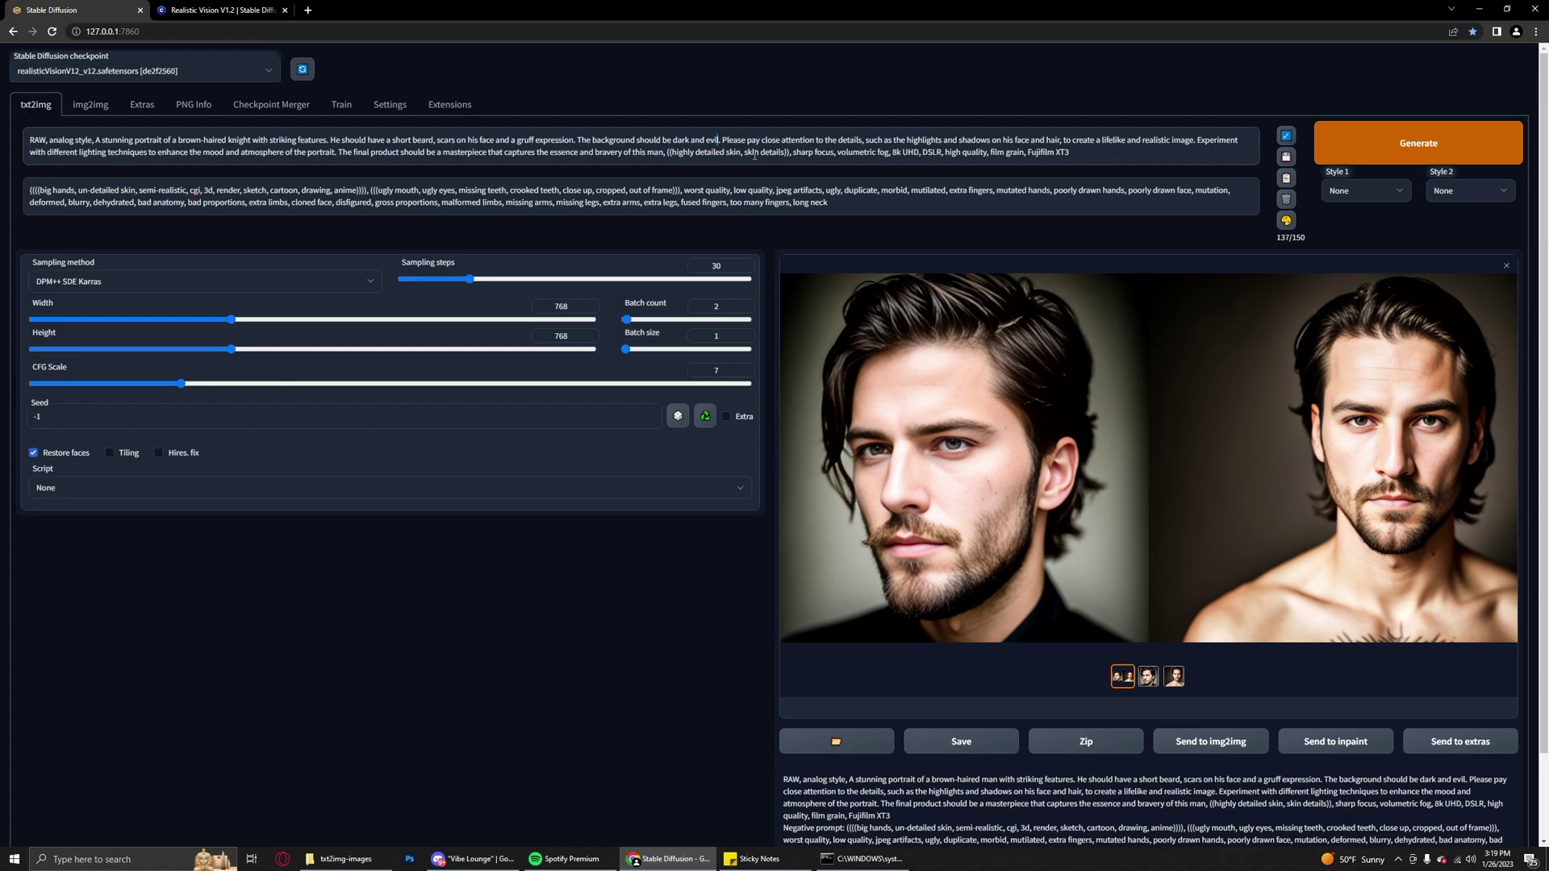
text( with medieval overtones)
drag(437, 152, 888, 152)
key(BackSpace)
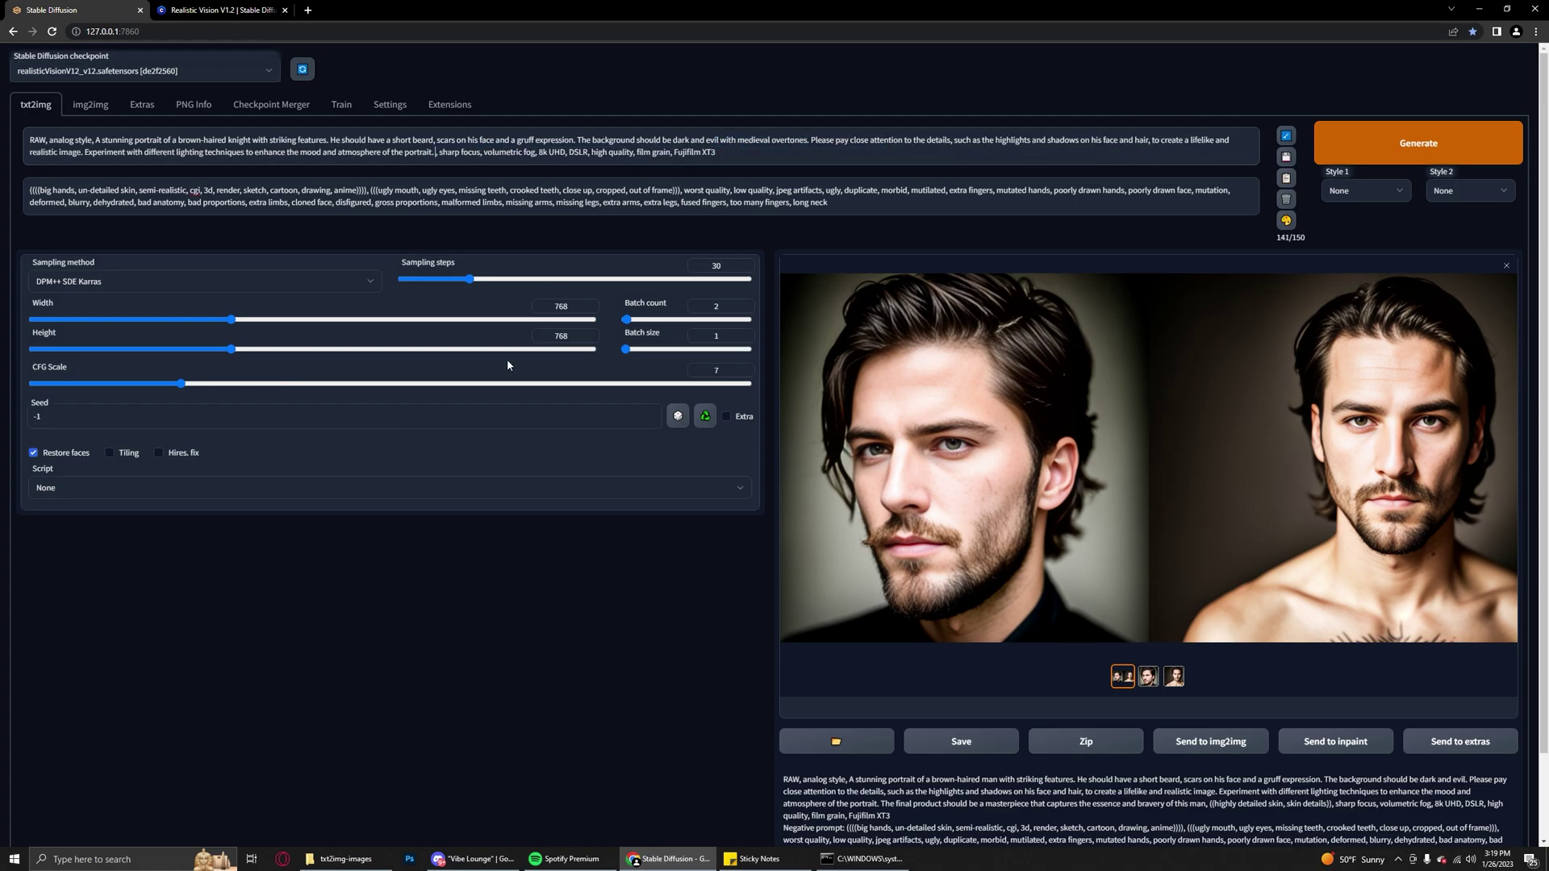
key(BackSpace)
key(BackSpace)
text(,)
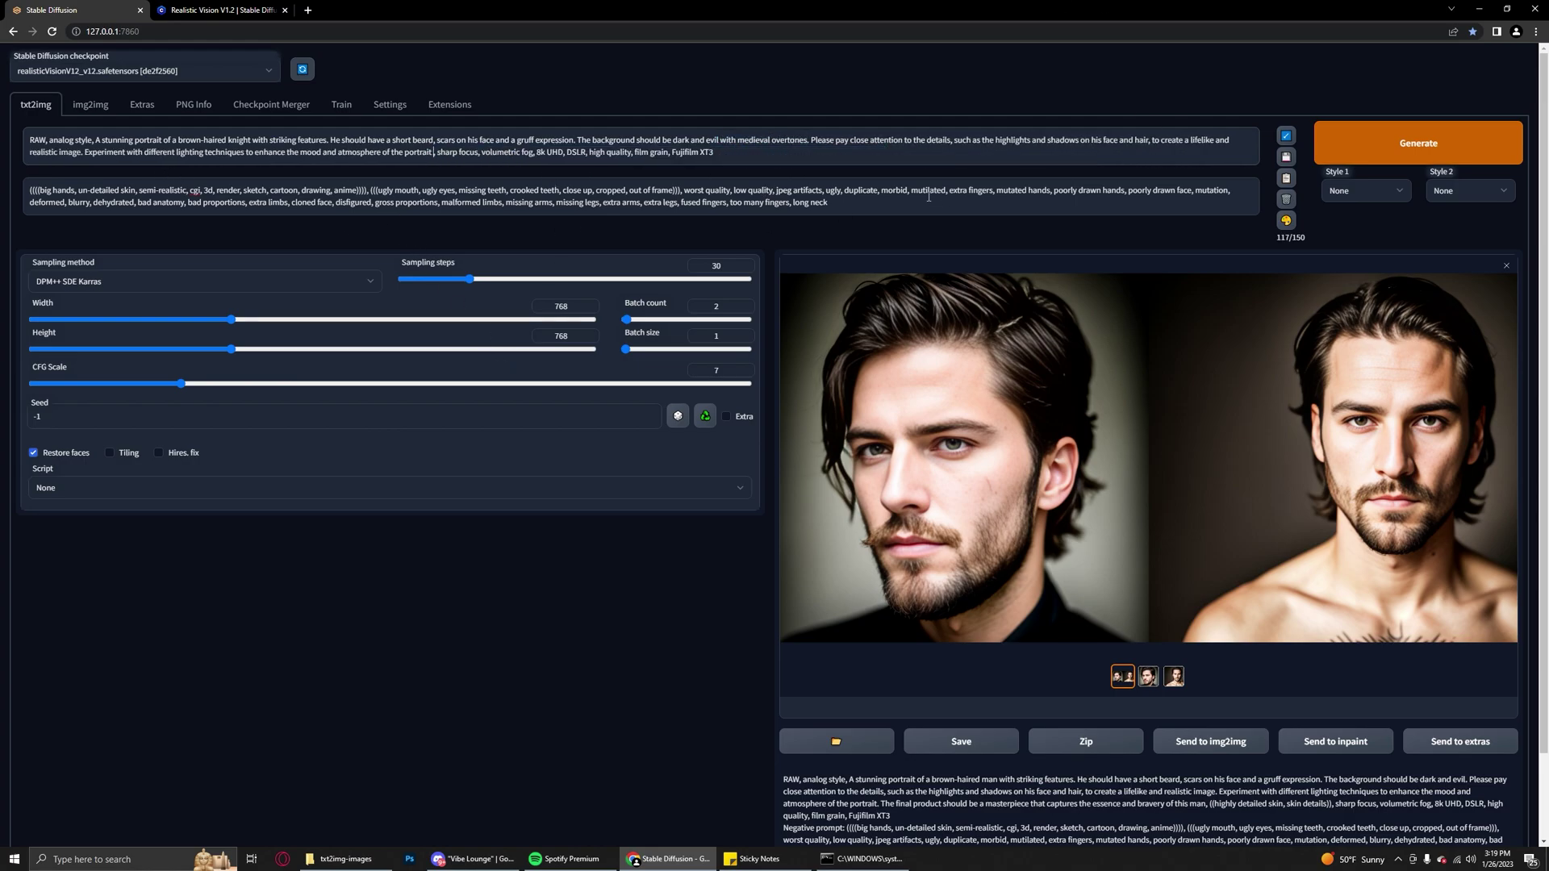